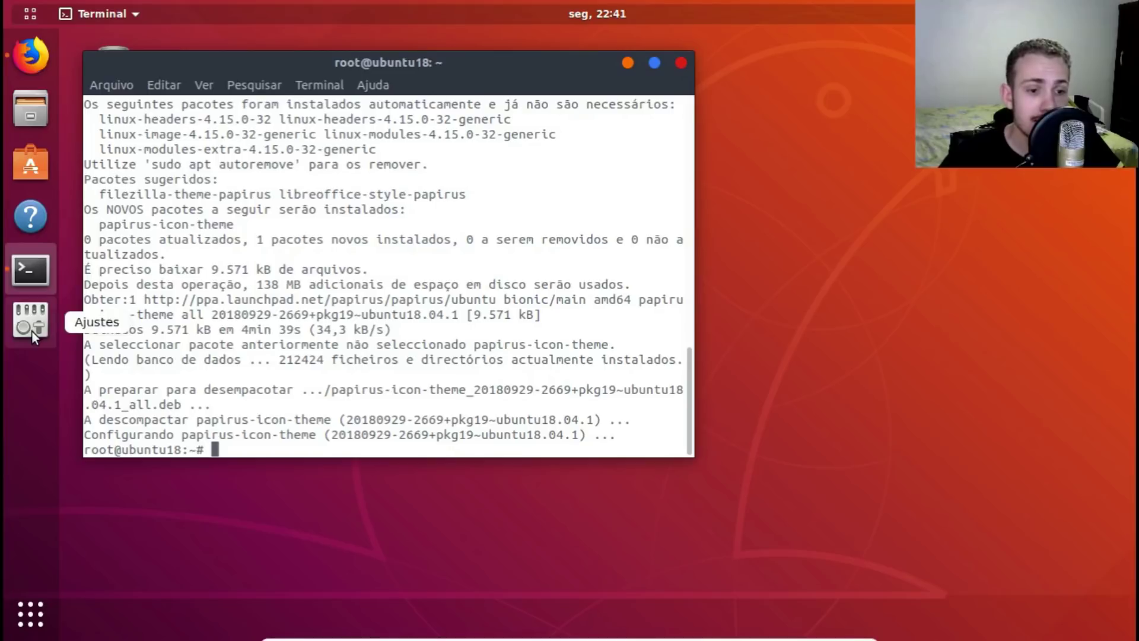
- Set the icon theme to Papirus in Ajustes, and close both the settings window and the terminal
{"action": "left_click", "coordinate": [32, 332]}
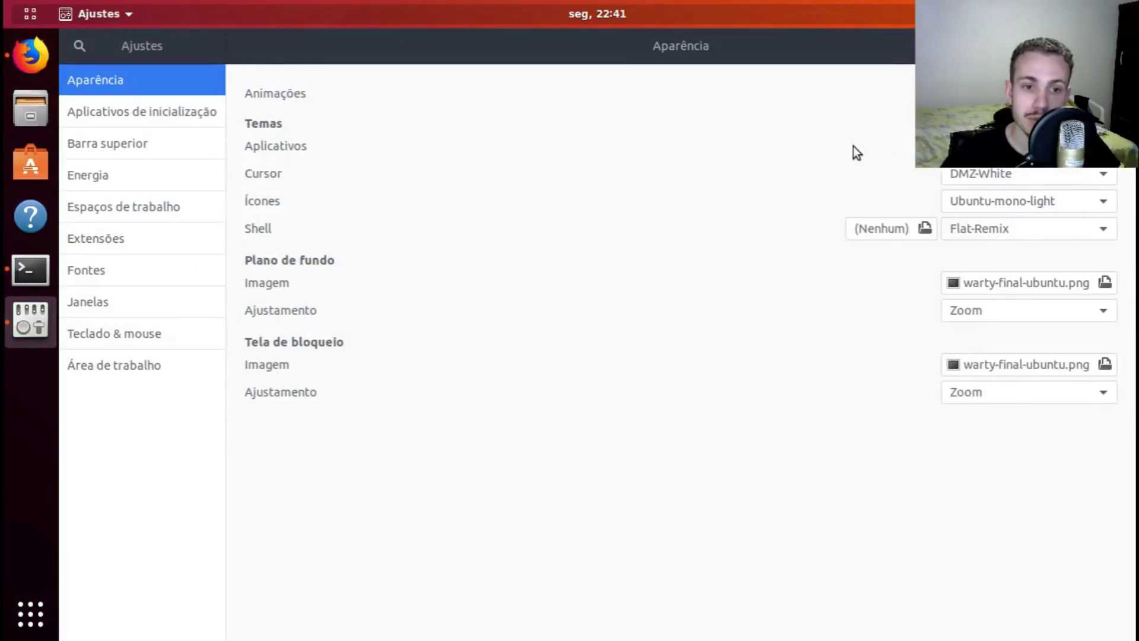
{"action": "left_click", "coordinate": [988, 205]}
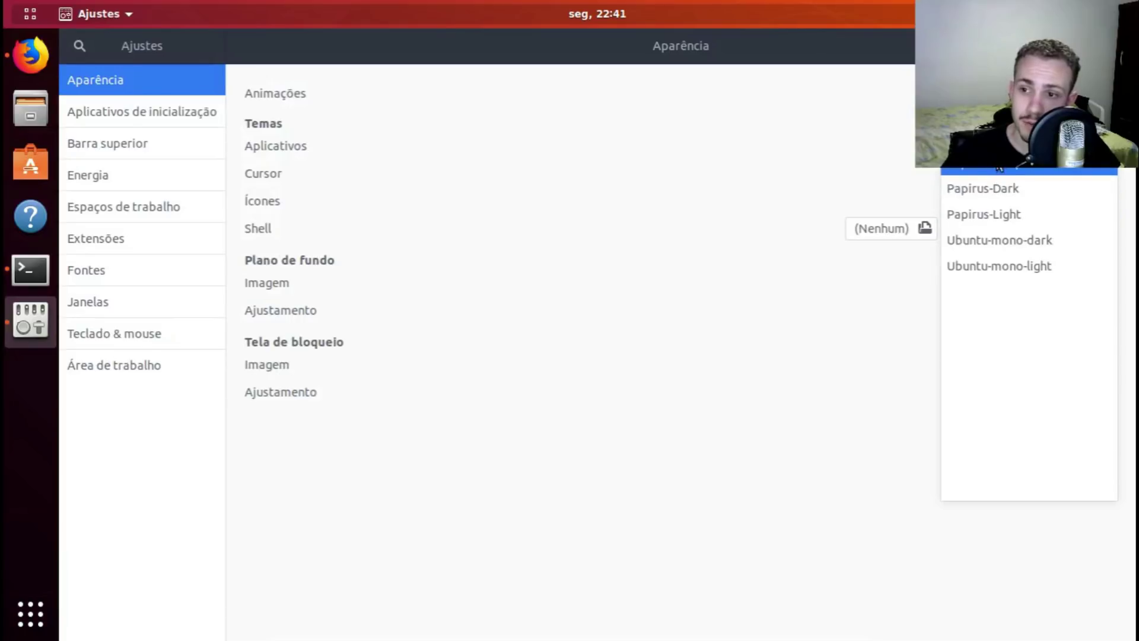
{"action": "left_click", "coordinate": [991, 171]}
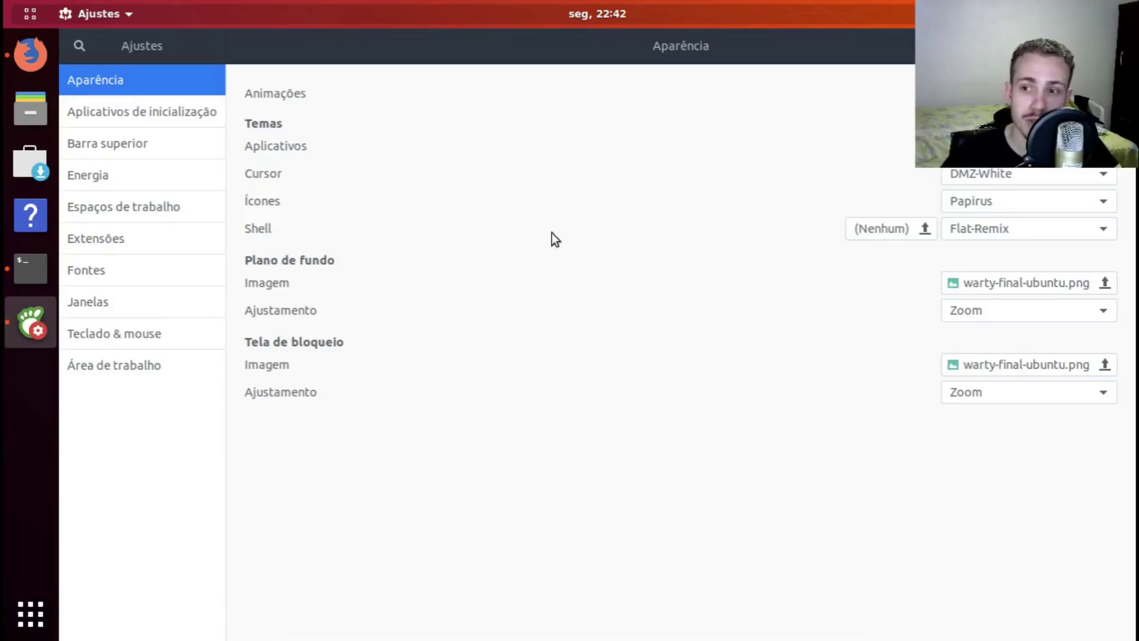
{"action": "left_click", "coordinate": [1123, 45]}
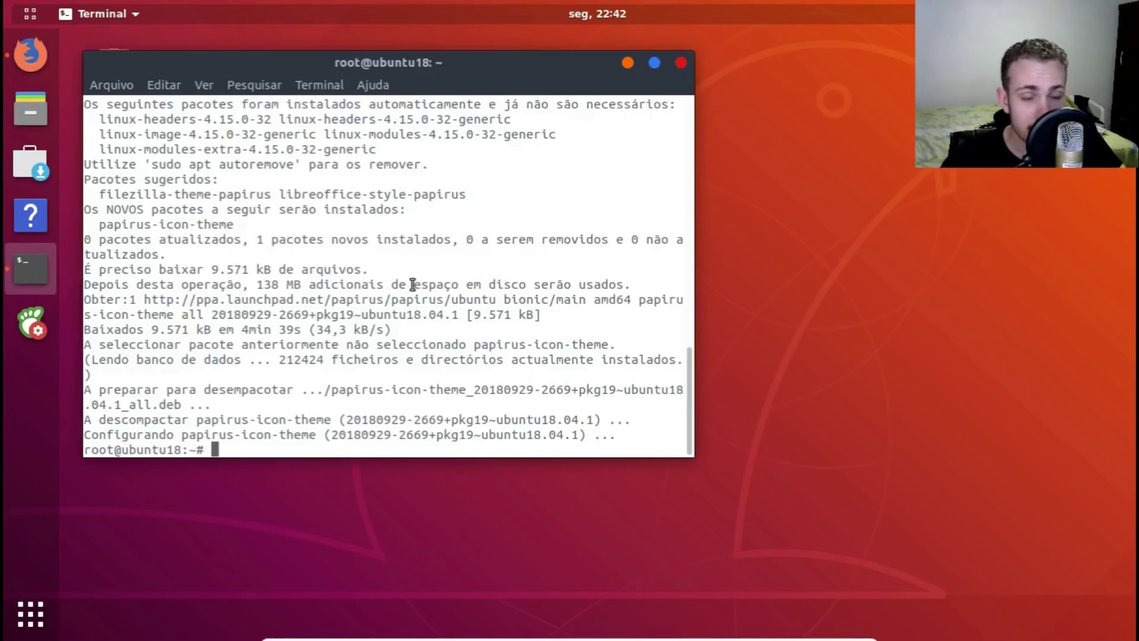
{"action": "key", "text": "ctrl+d"}
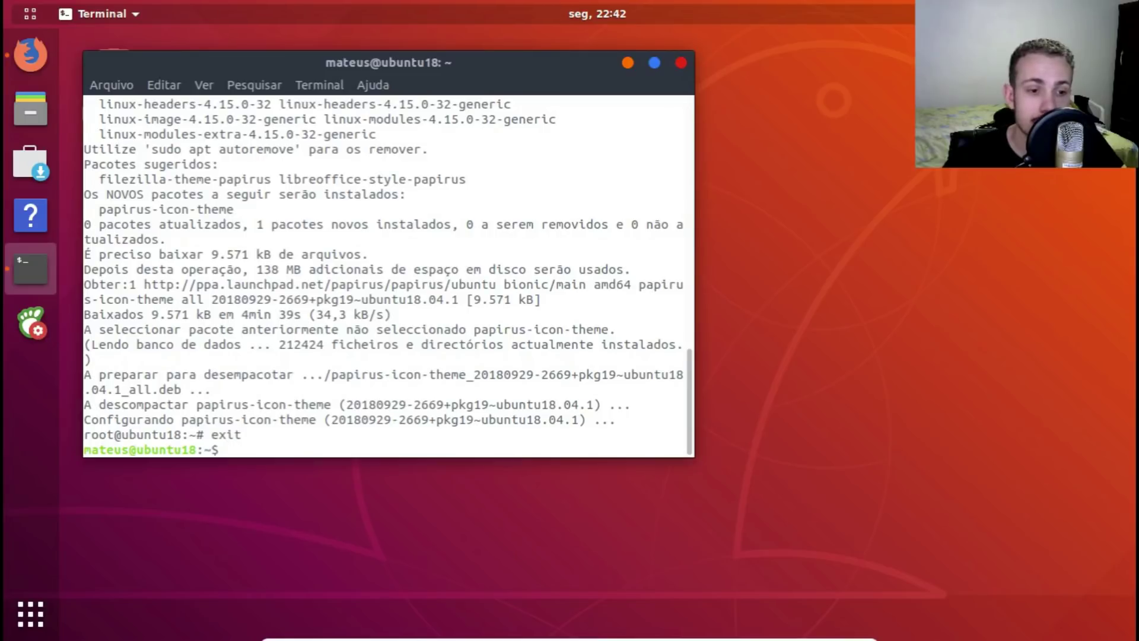
{"action": "key", "text": "ctrl+d"}
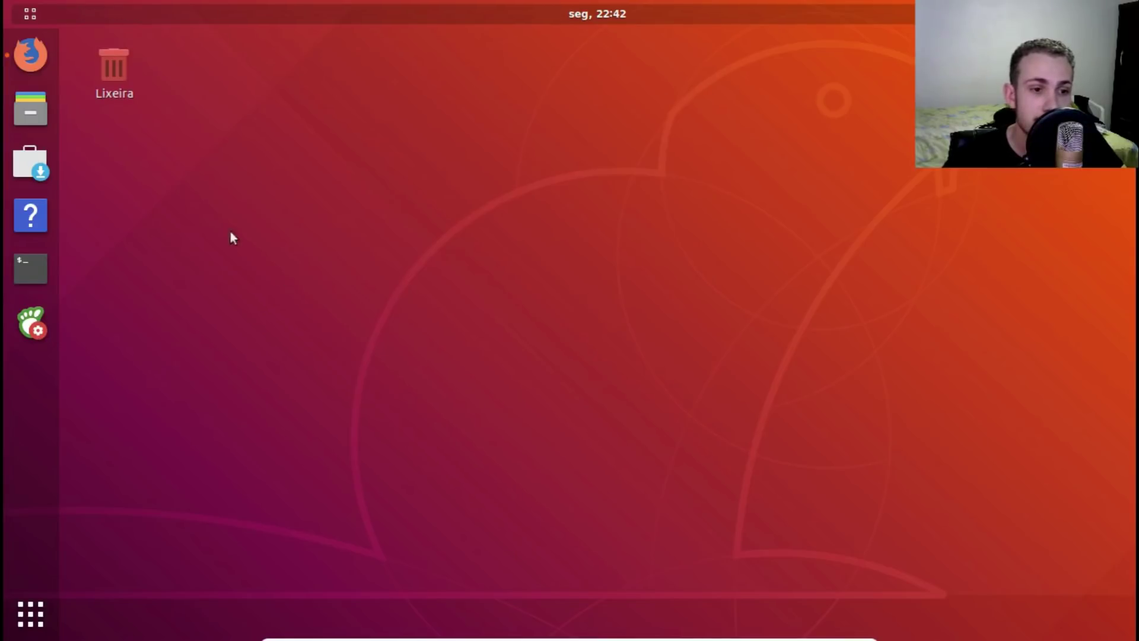
- Open the Dash to Dock extension's settings from Ajustes and set the dock's screen position to Embaixo
{"action": "left_click", "coordinate": [31, 322]}
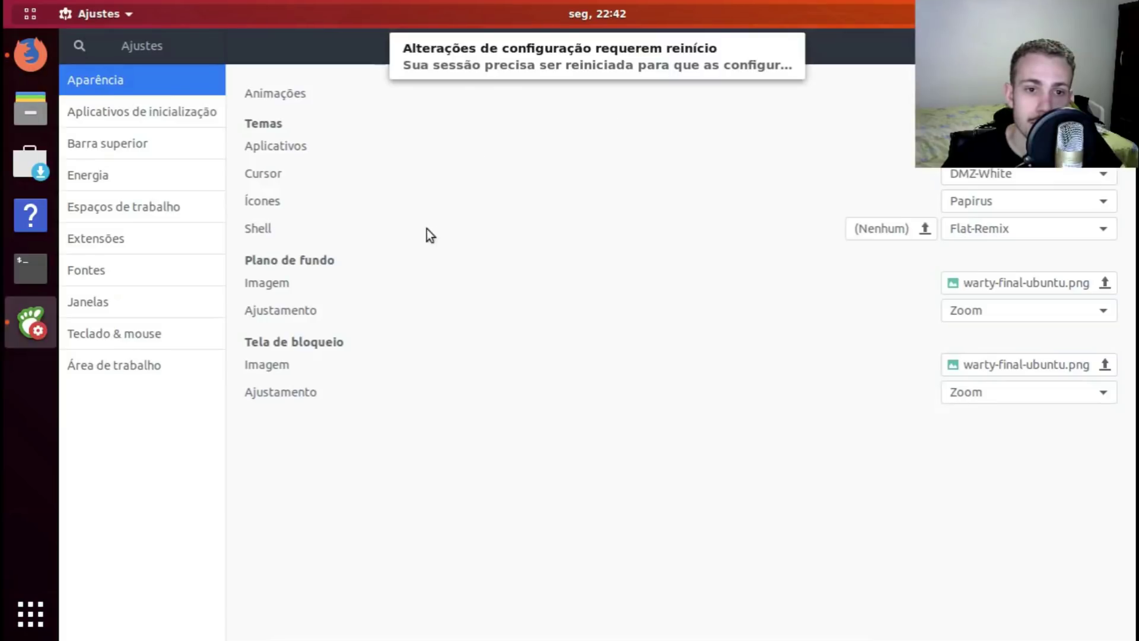
{"action": "left_click", "coordinate": [120, 245]}
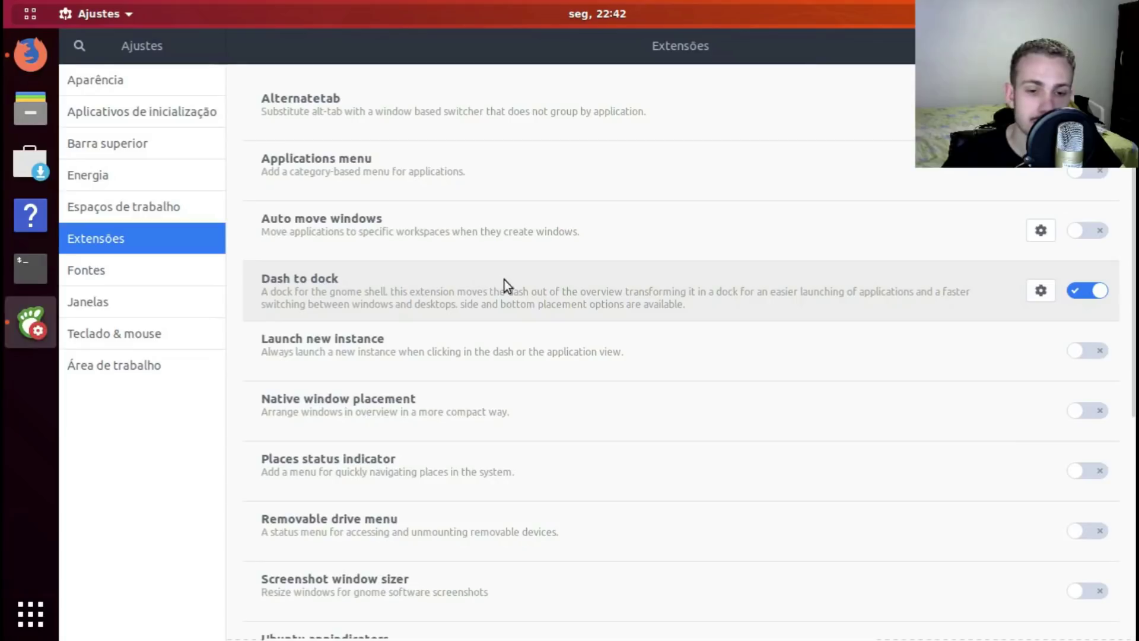
{"action": "left_click", "coordinate": [1039, 296]}
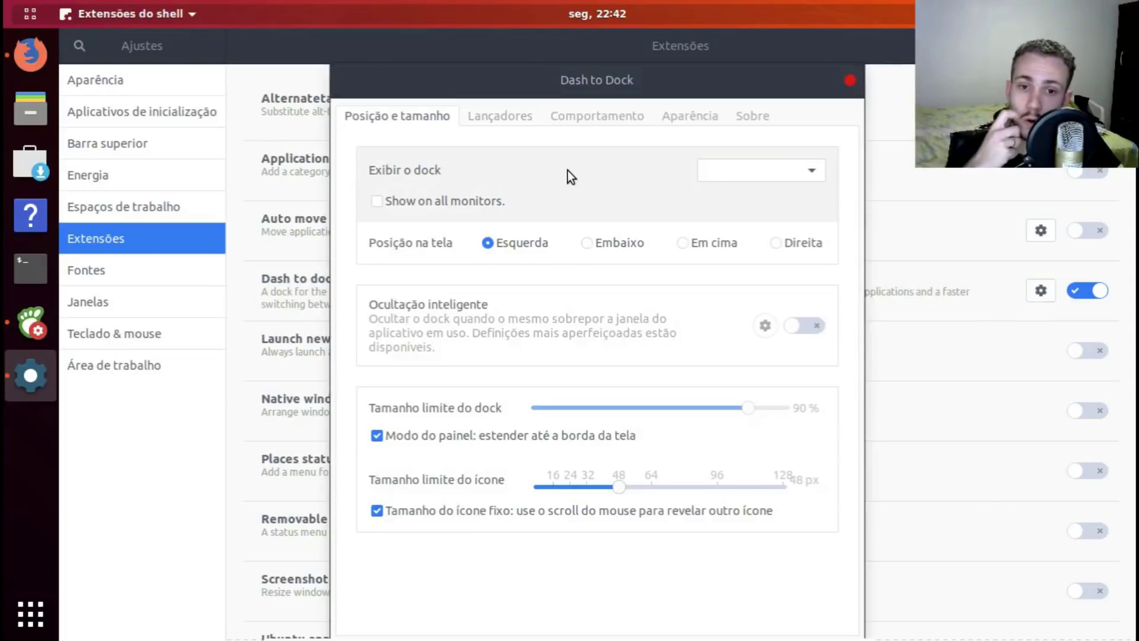
{"action": "left_click", "coordinate": [590, 242]}
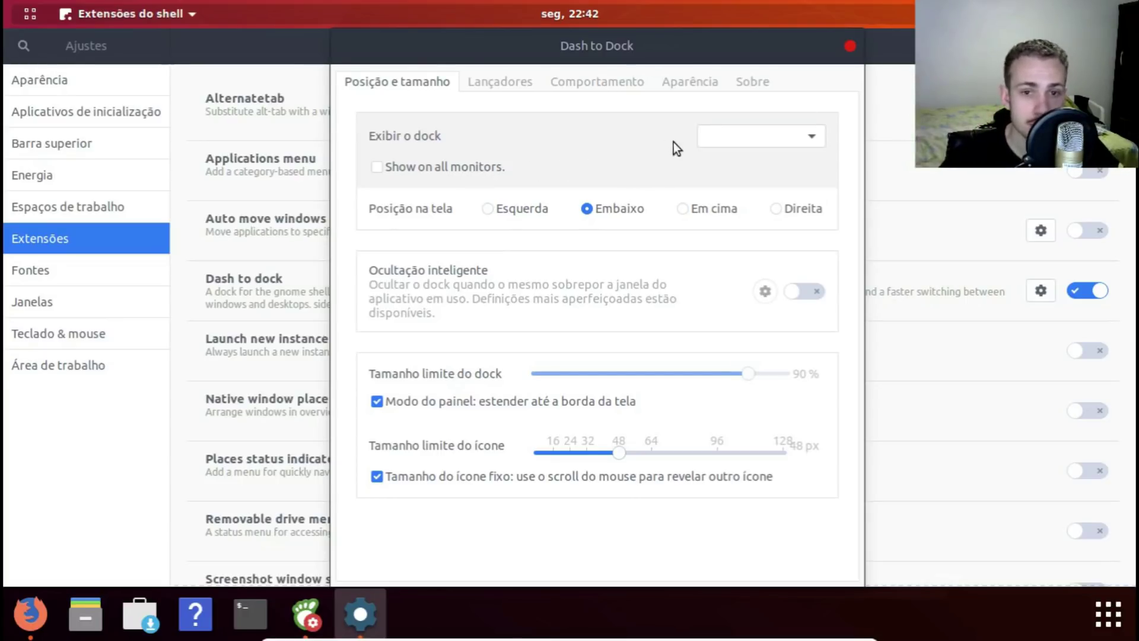
{"action": "left_click", "coordinate": [377, 167]}
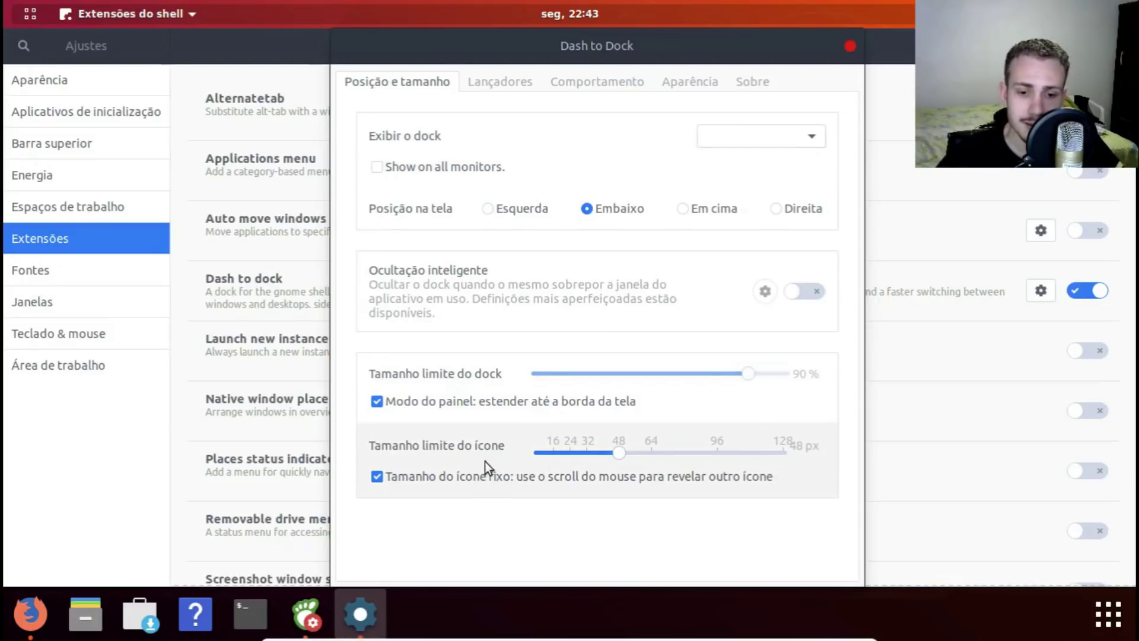
- Reduce the dock's icon size limit to 21 px and disable the panel mode that extends it to the screen edges
{"action": "left_click_drag", "start_coordinate": [617, 454], "coordinate": [562, 452]}
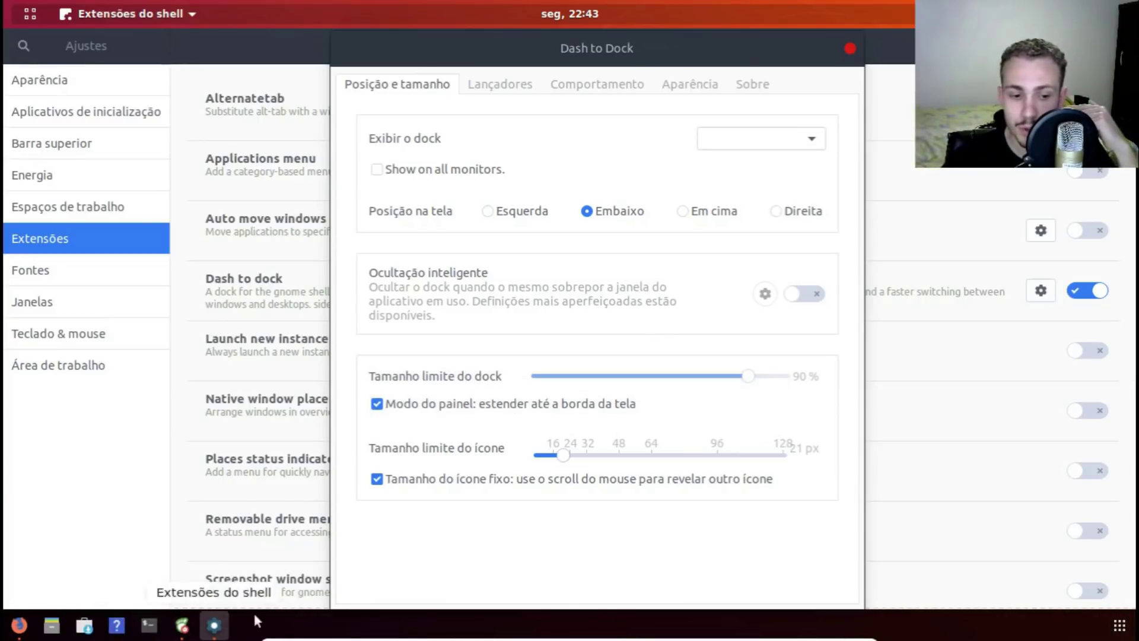
{"action": "left_click", "coordinate": [430, 407]}
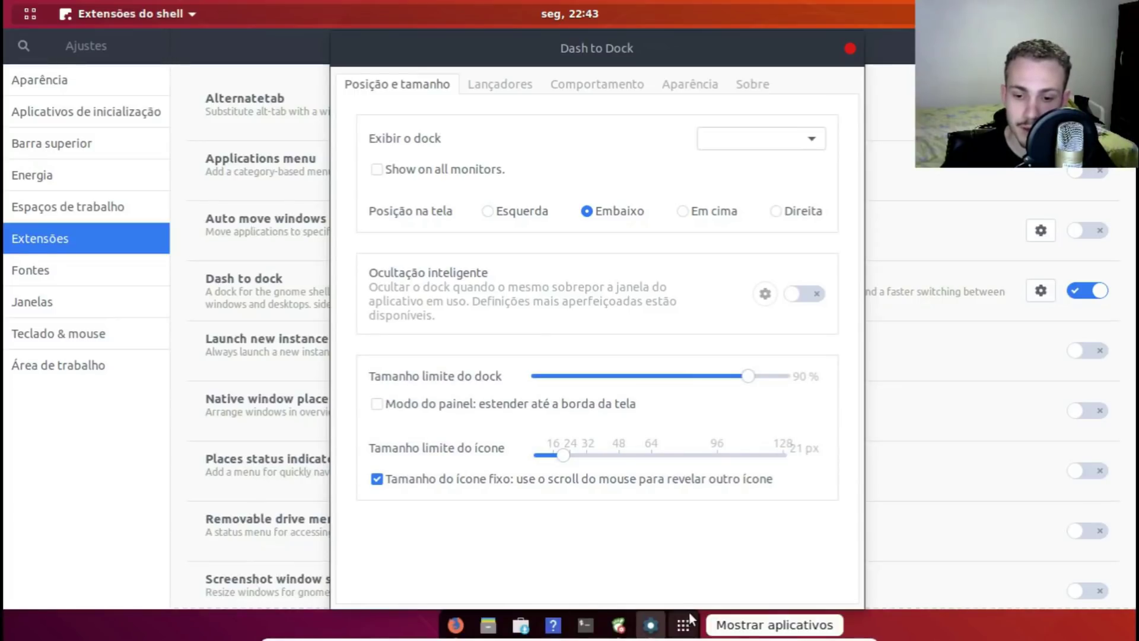
{"action": "left_click", "coordinate": [435, 409]}
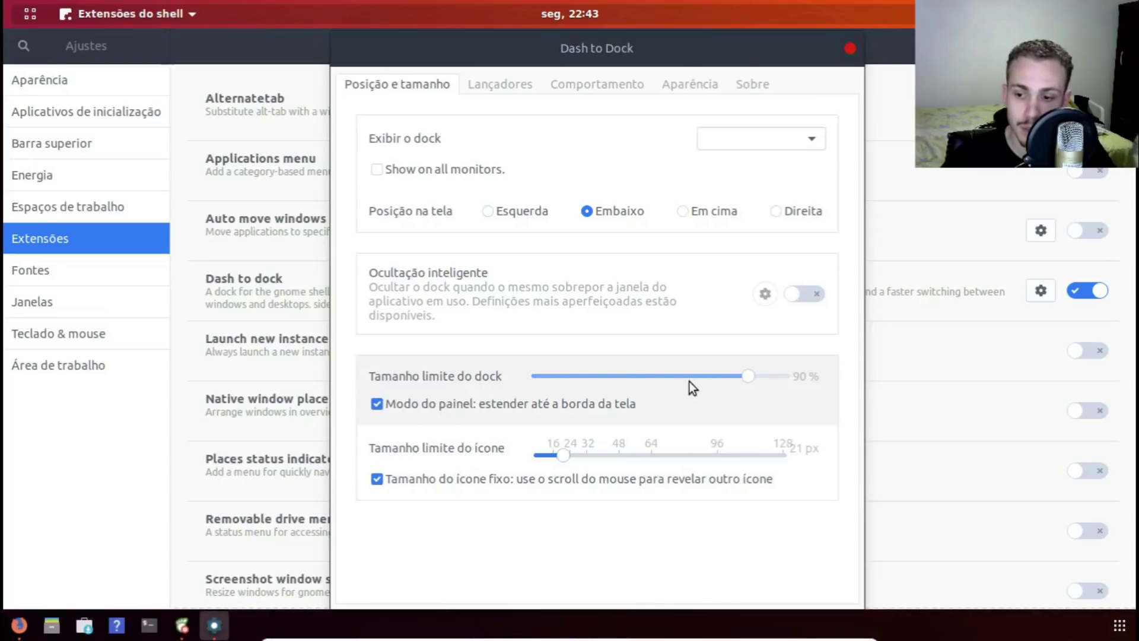
{"action": "left_click", "coordinate": [544, 406]}
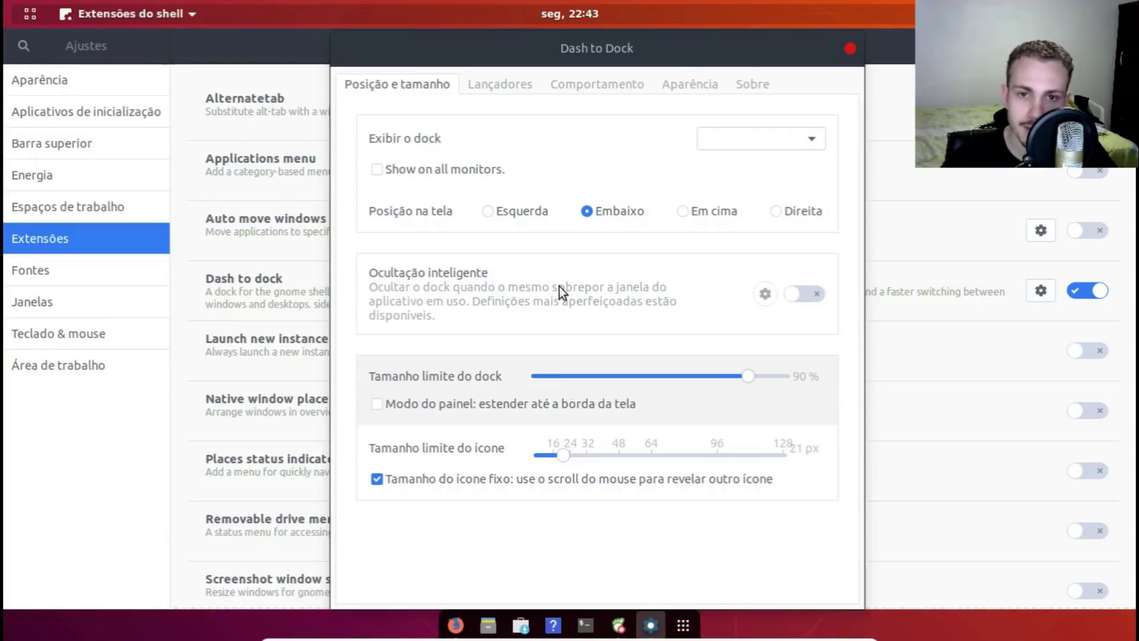
- Enable moving the applications button to the start of the dock in the launcher settings
{"action": "left_click", "coordinate": [501, 84]}
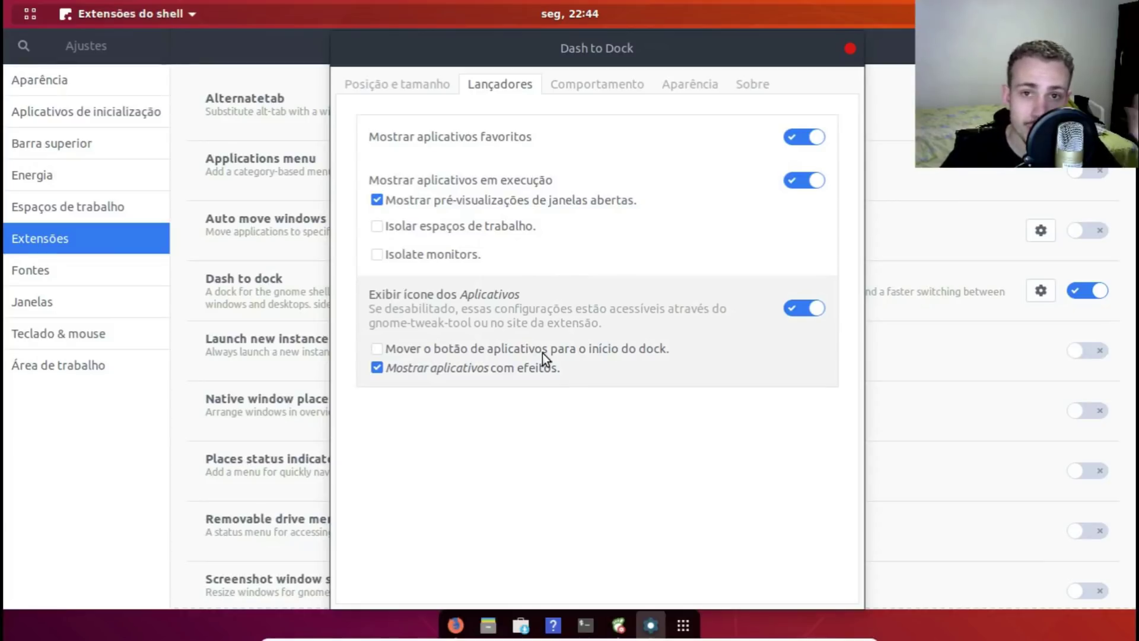
{"action": "left_click", "coordinate": [478, 348]}
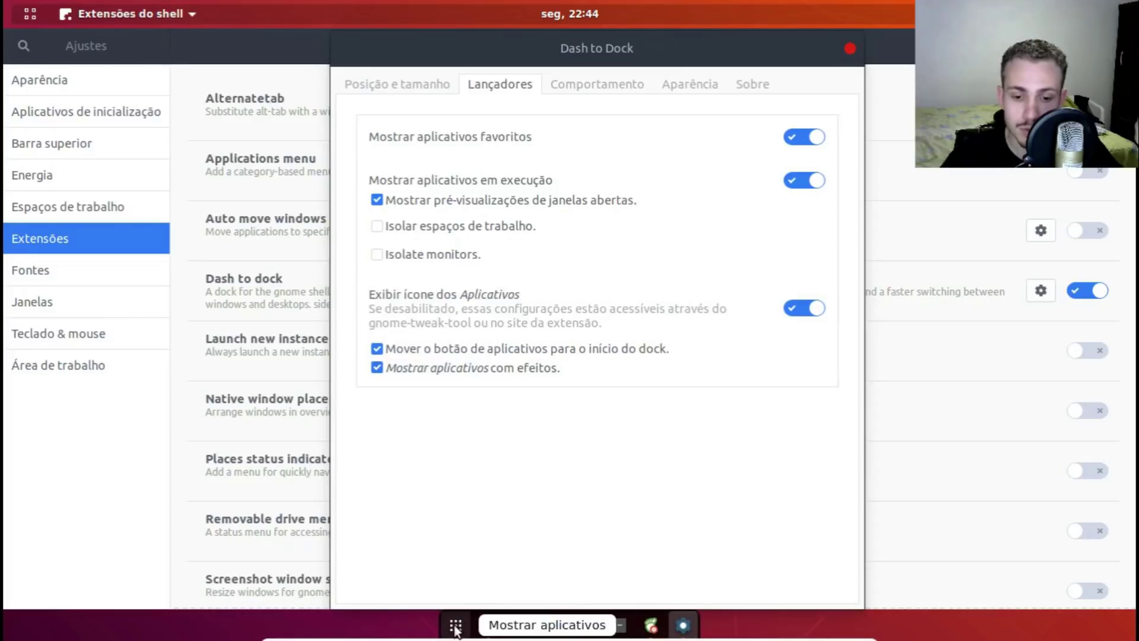
{"action": "left_click", "coordinate": [472, 348]}
{"action": "left_click", "coordinate": [472, 347]}
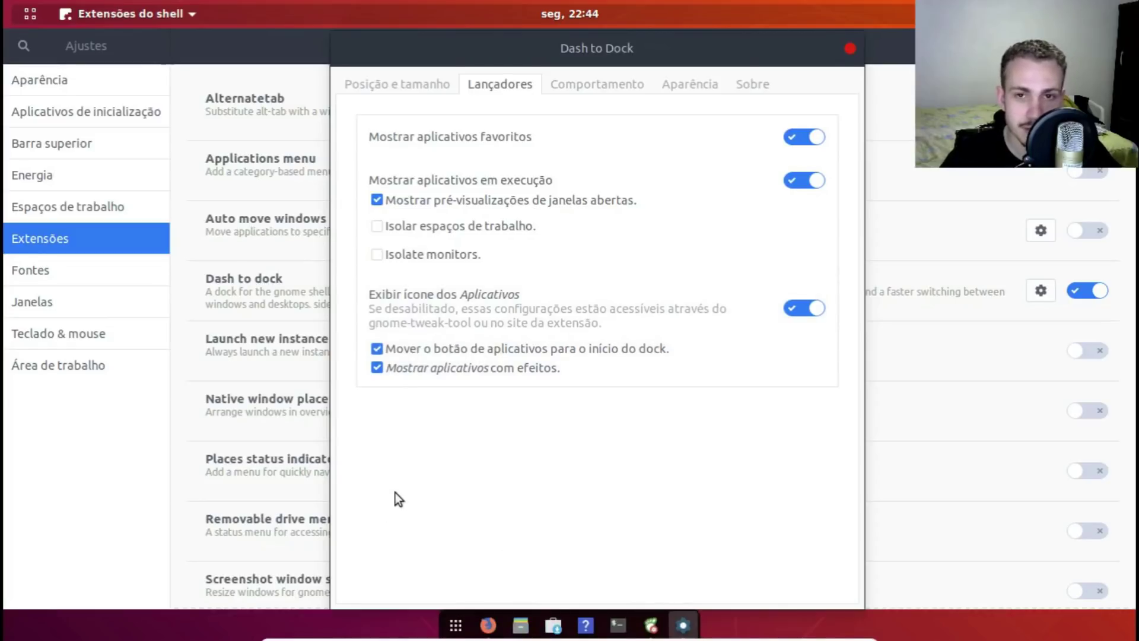
- Set the dock's click action for running applications to "Minimize or overview"
{"action": "left_click", "coordinate": [597, 84]}
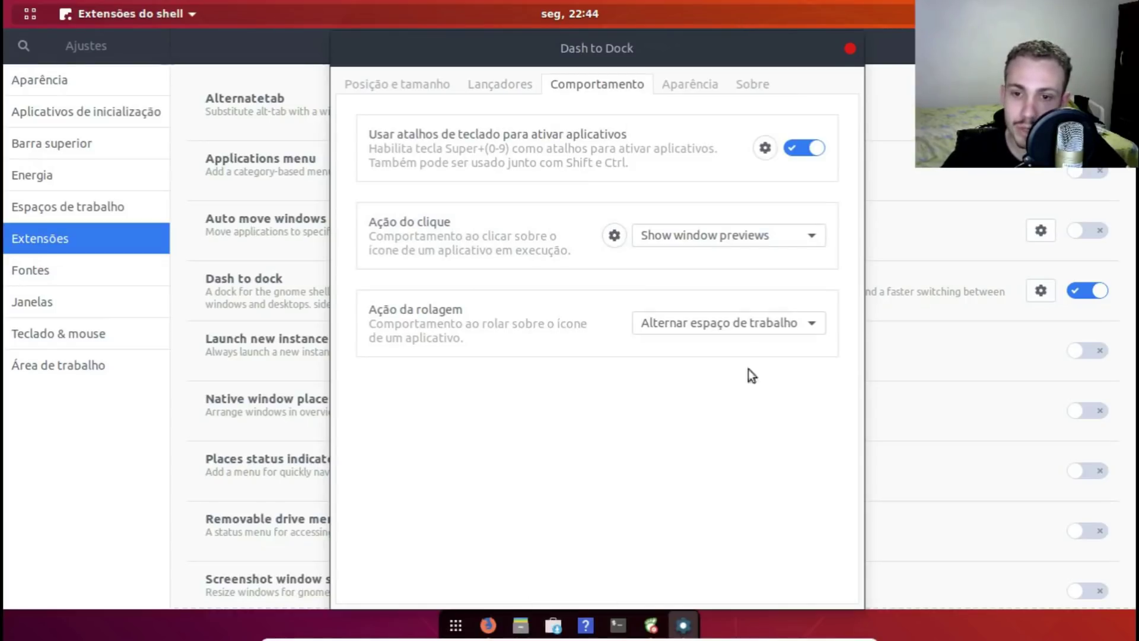
{"action": "left_click", "coordinate": [725, 239]}
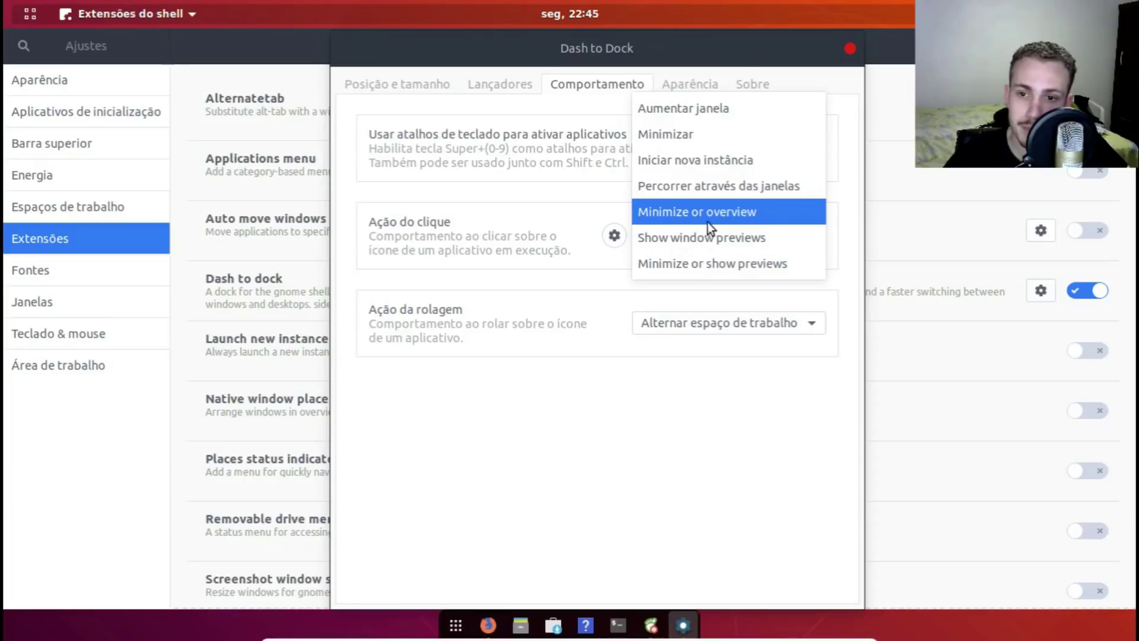
{"action": "left_click", "coordinate": [725, 216]}
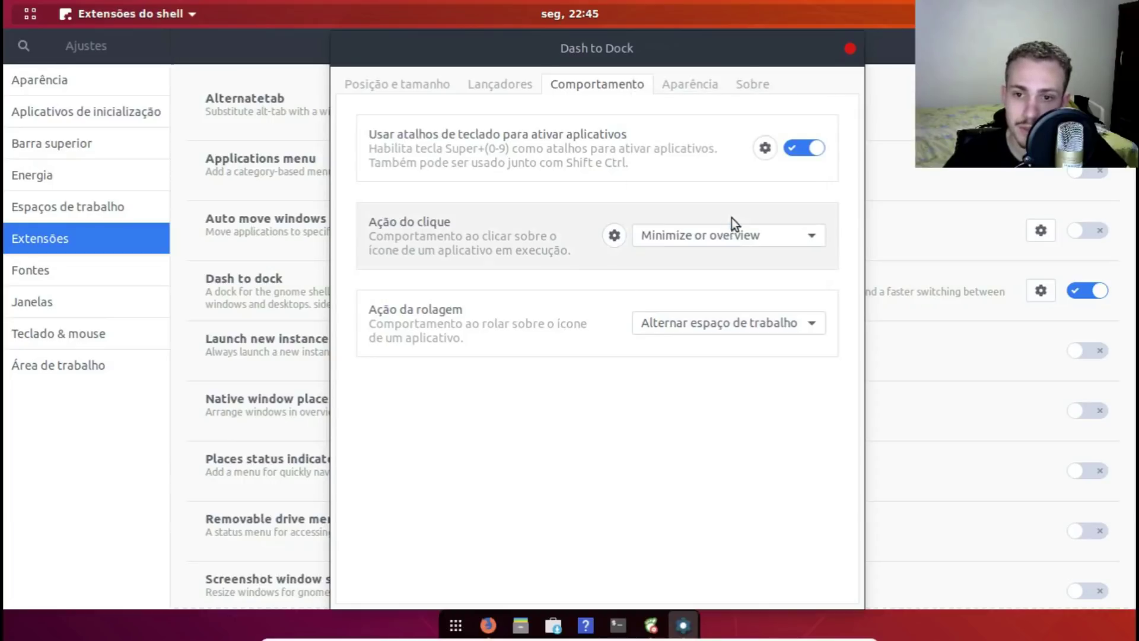
- Test the dock's click action by minimizing and restoring the Ajustes and Dash to Dock windows from their dock icons
{"action": "left_click", "coordinate": [683, 625]}
{"action": "left_click", "coordinate": [651, 626]}
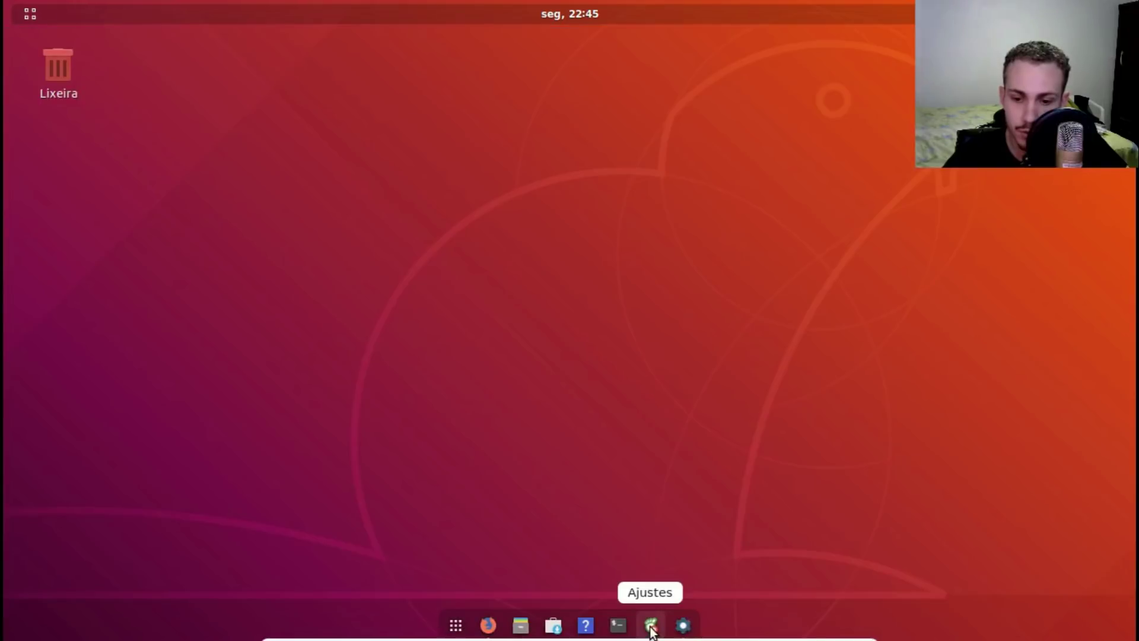
{"action": "left_click", "coordinate": [651, 628]}
{"action": "left_click", "coordinate": [652, 628]}
{"action": "left_click", "coordinate": [651, 627]}
{"action": "left_click", "coordinate": [652, 627]}
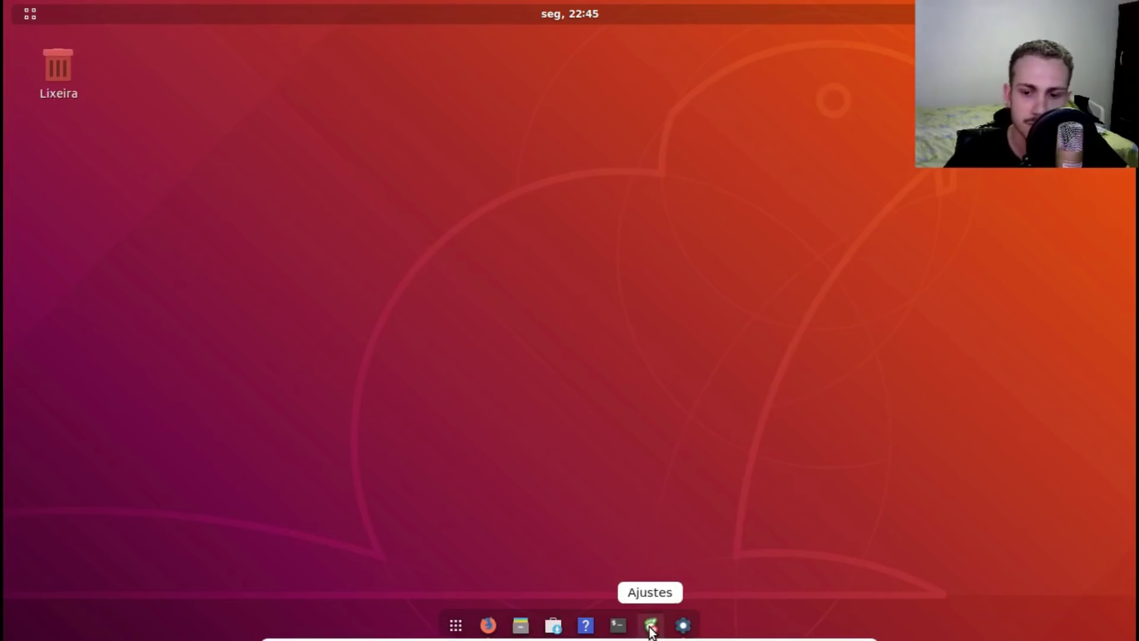
{"action": "left_click", "coordinate": [651, 627]}
{"action": "left_click", "coordinate": [682, 625]}
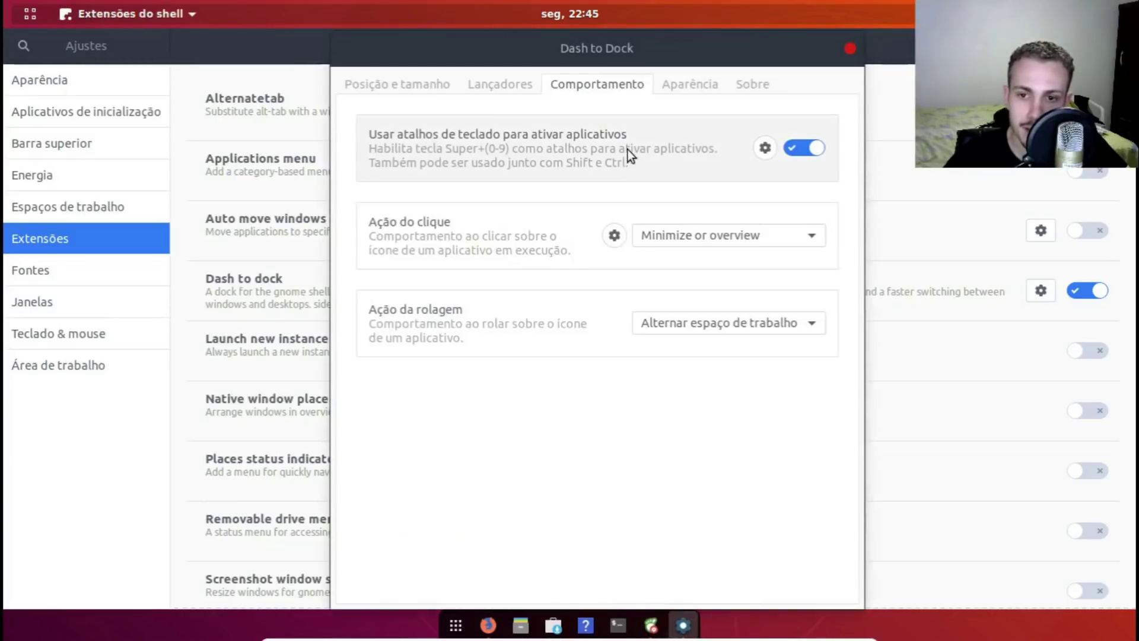
- Set the dock's opacity mode to Fixed in the appearance settings and lower the opacity to 0 %
{"action": "left_click", "coordinate": [691, 88]}
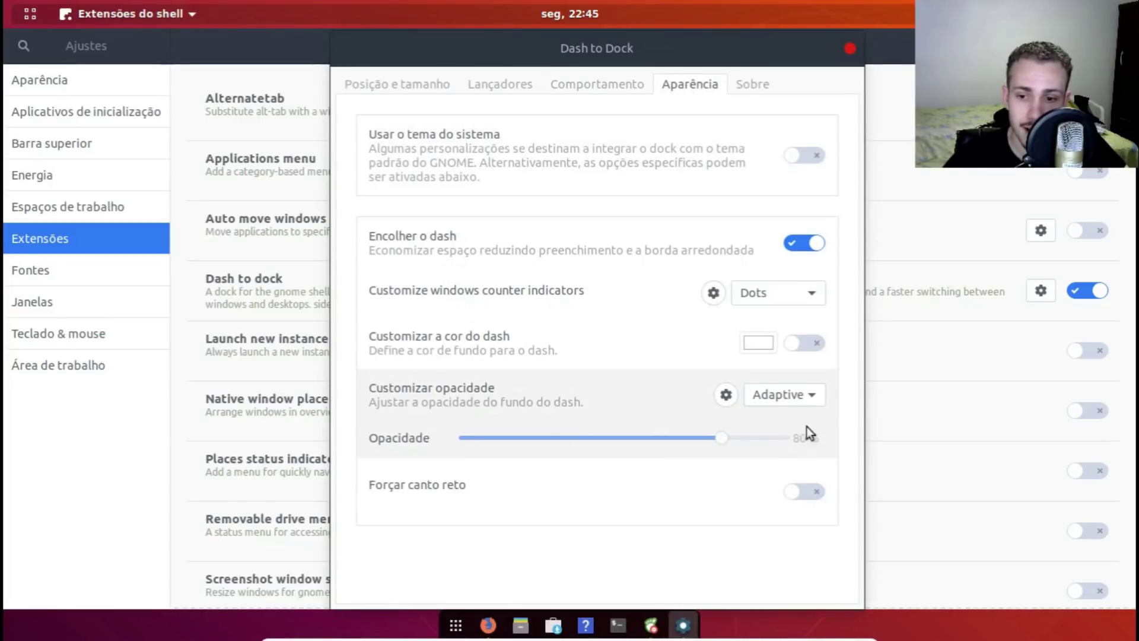
{"action": "left_click", "coordinate": [782, 399]}
{"action": "left_click", "coordinate": [787, 379]}
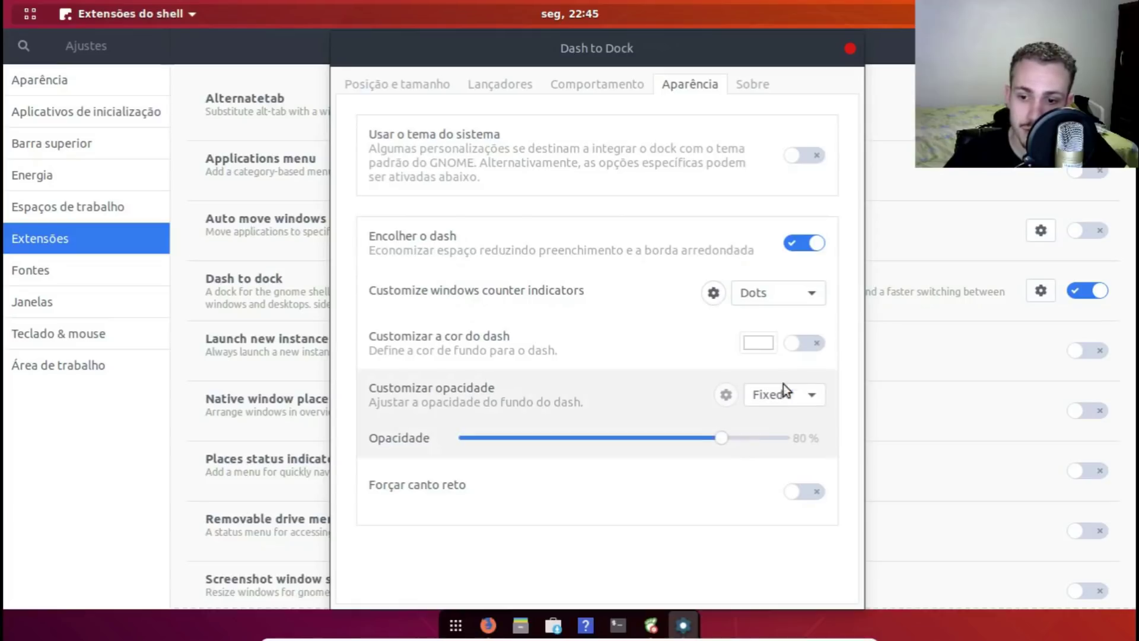
{"action": "left_click_drag", "start_coordinate": [720, 433], "coordinate": [297, 458]}
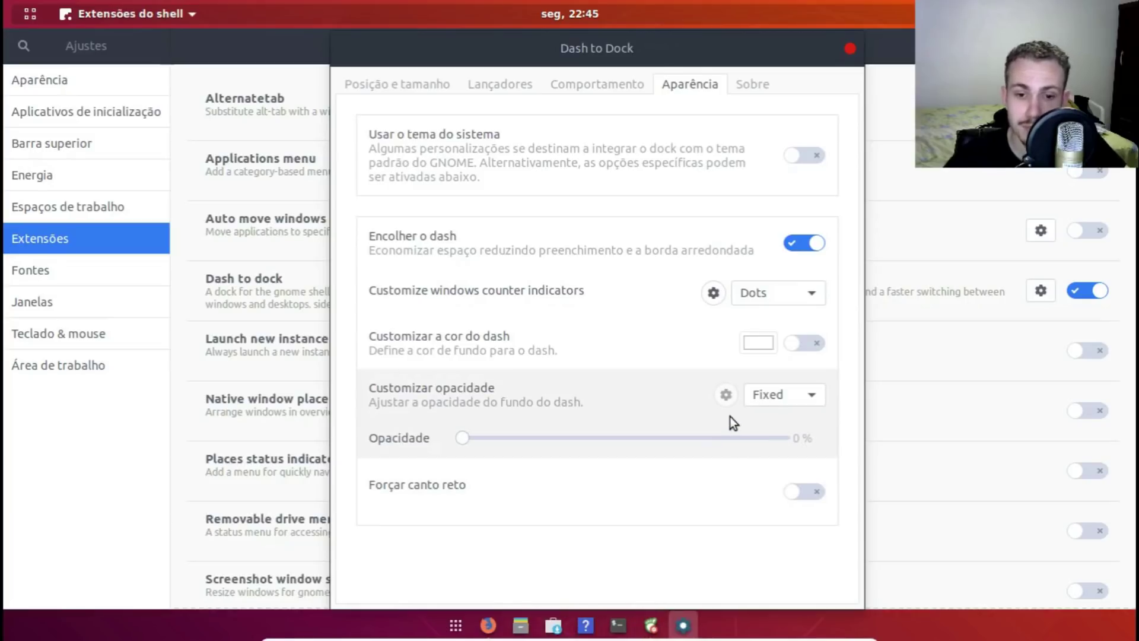
- Give the dash a custom blue background colour with Adaptive opacity, and return the opacity mode to Fixed
{"action": "left_click", "coordinate": [783, 394]}
{"action": "left_click", "coordinate": [771, 412]}
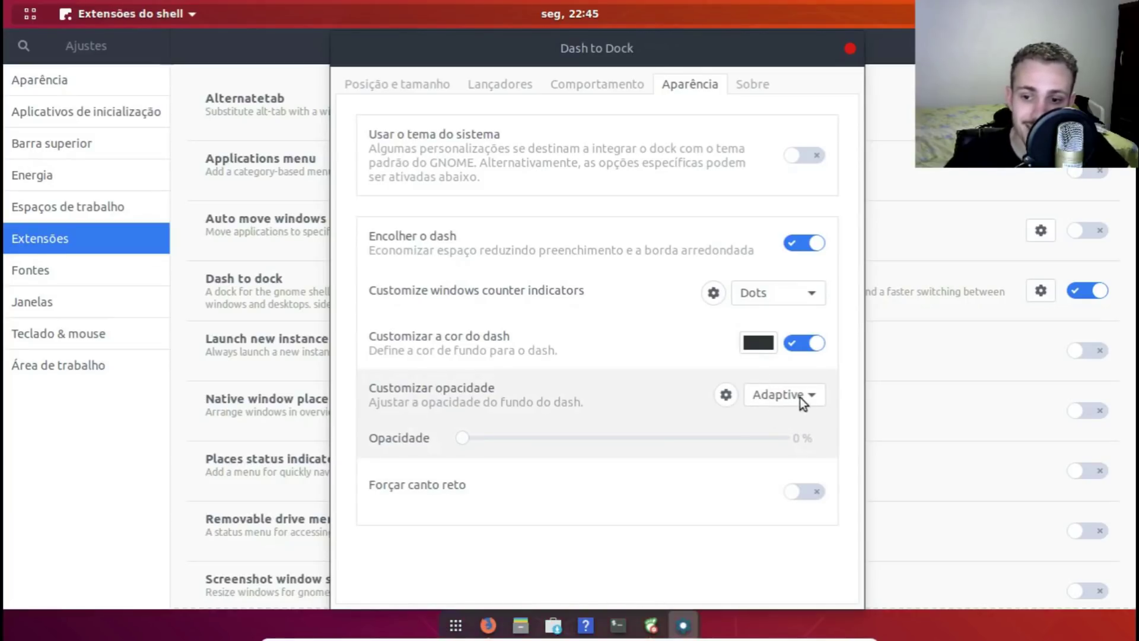
{"action": "left_click", "coordinate": [758, 344]}
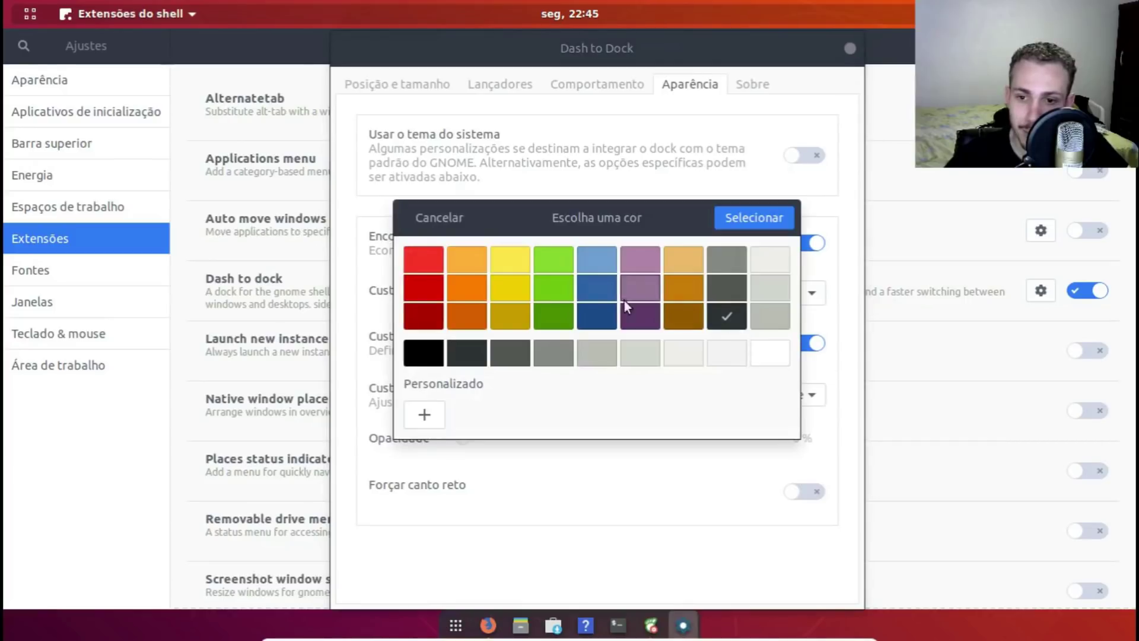
{"action": "left_click", "coordinate": [751, 219]}
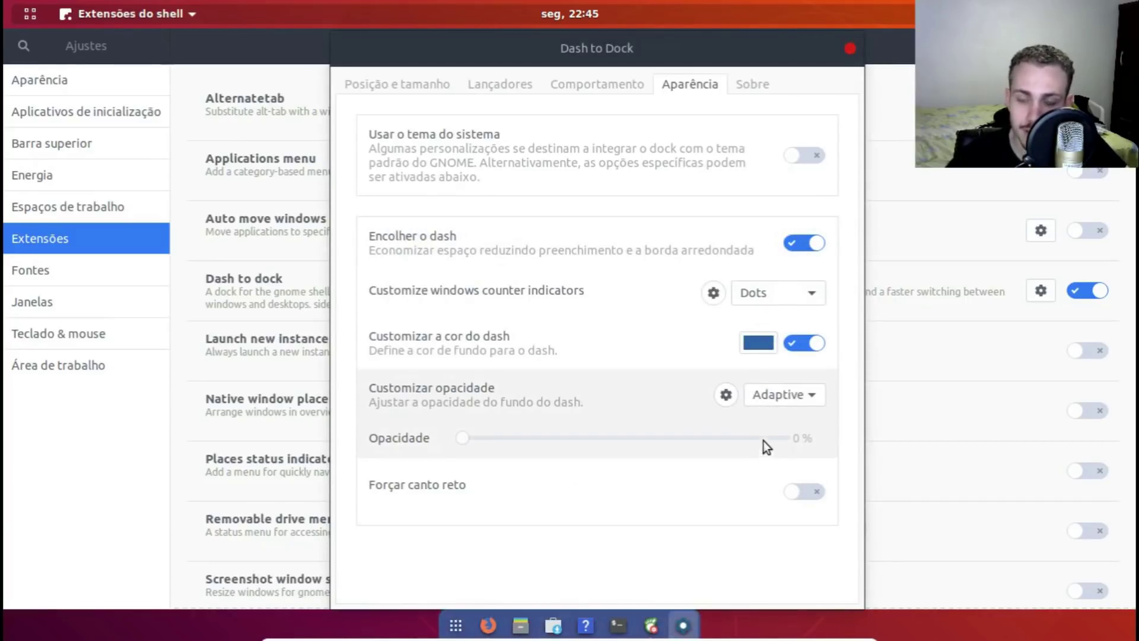
{"action": "left_click", "coordinate": [764, 393]}
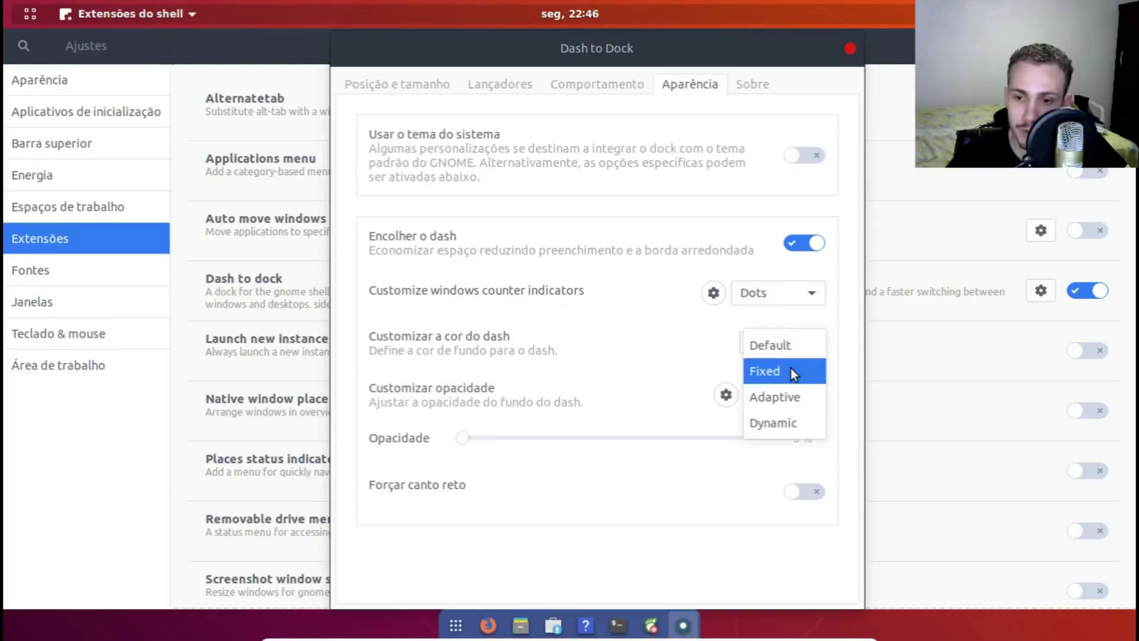
{"action": "left_click", "coordinate": [783, 372]}
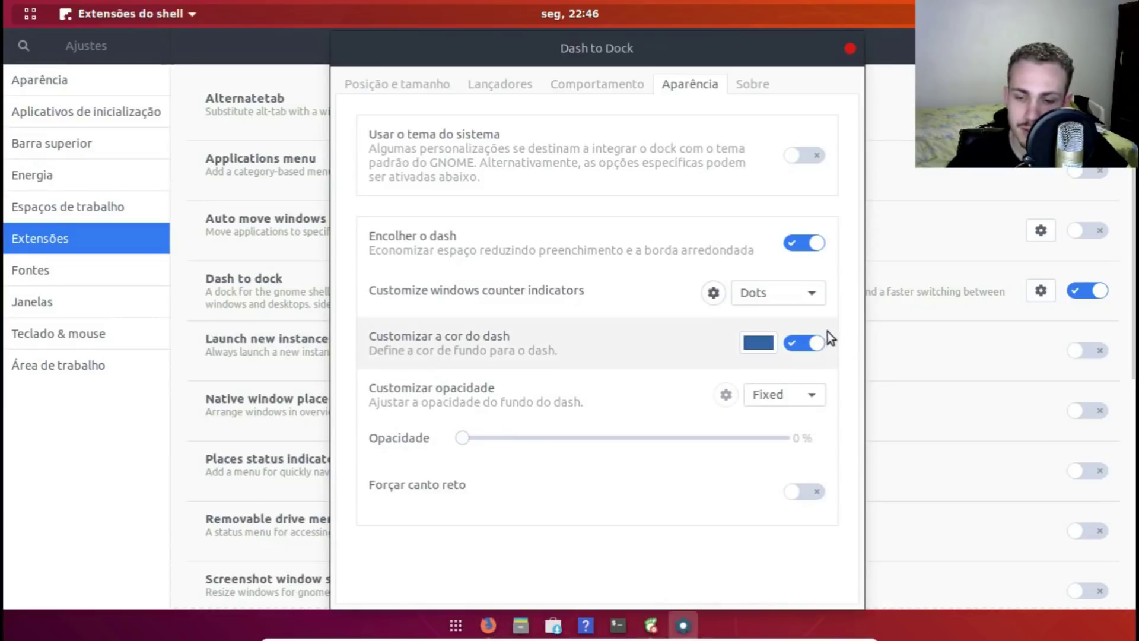
- Set the dock's window counter indicators to Dashes, trying the Segmented style before returning to Dashes
{"action": "left_click", "coordinate": [801, 296]}
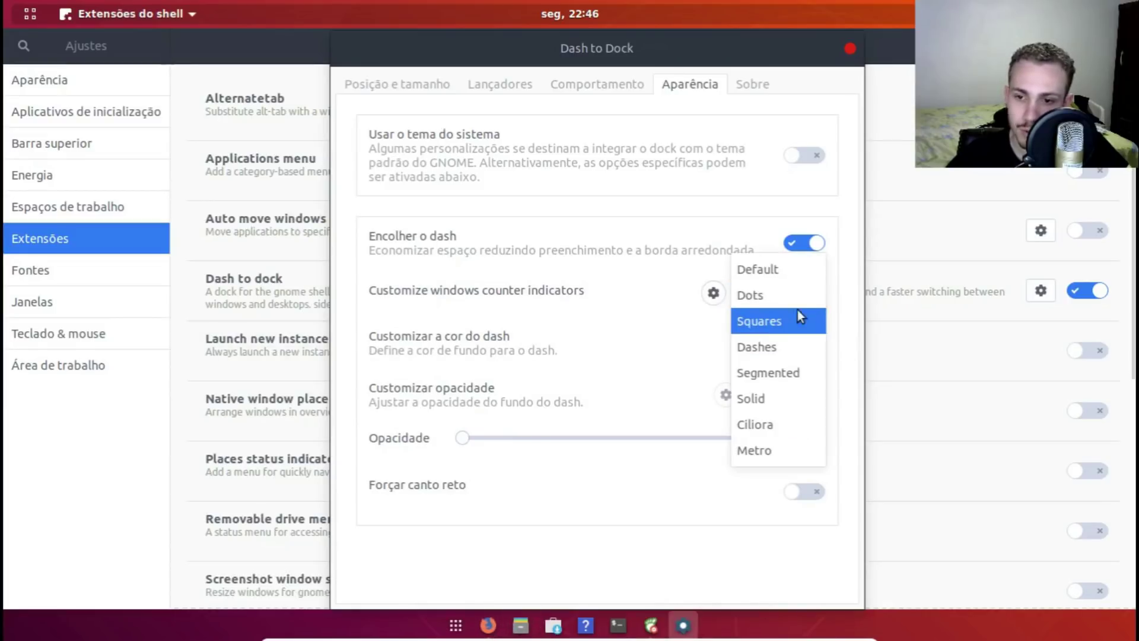
{"action": "left_click", "coordinate": [788, 339]}
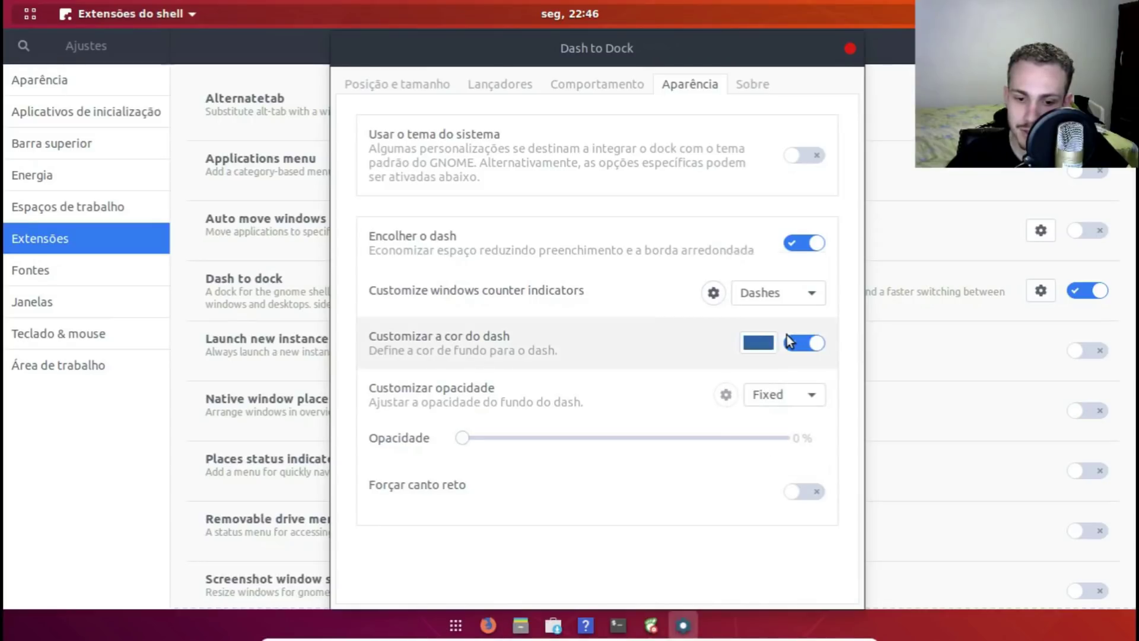
{"action": "left_click", "coordinate": [788, 294]}
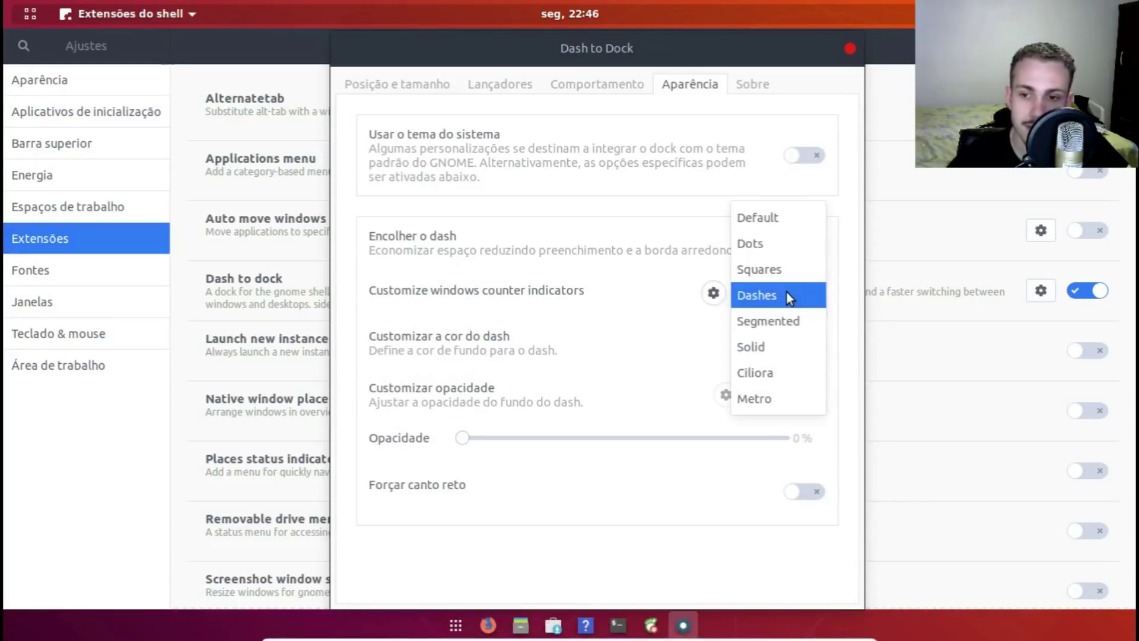
{"action": "left_click", "coordinate": [781, 323]}
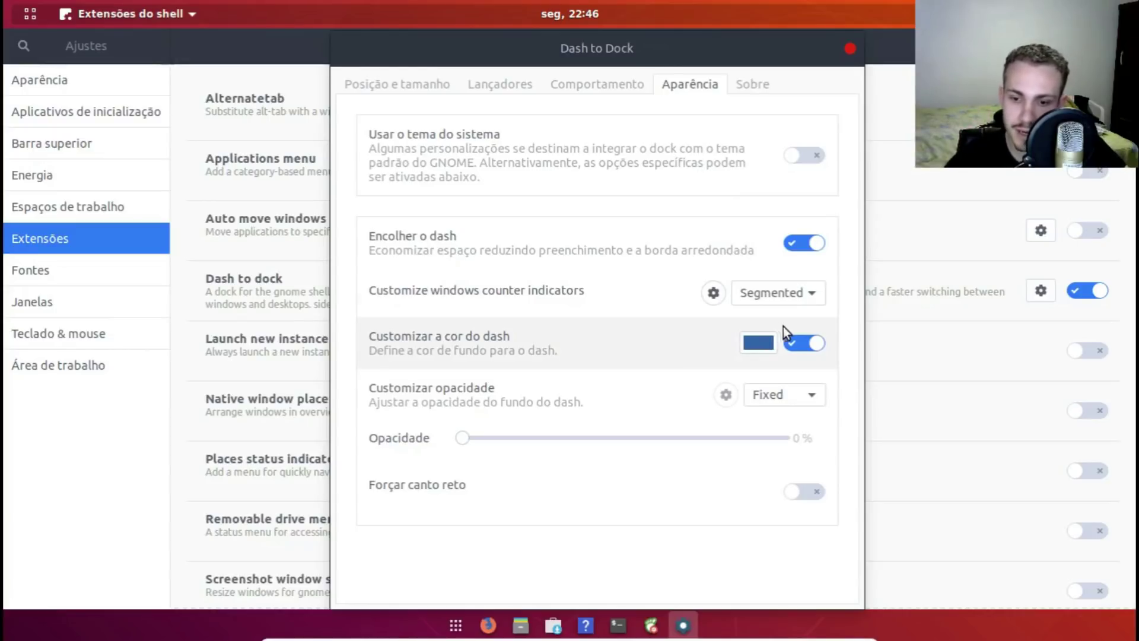
{"action": "left_click", "coordinate": [806, 294]}
{"action": "left_click", "coordinate": [785, 269]}
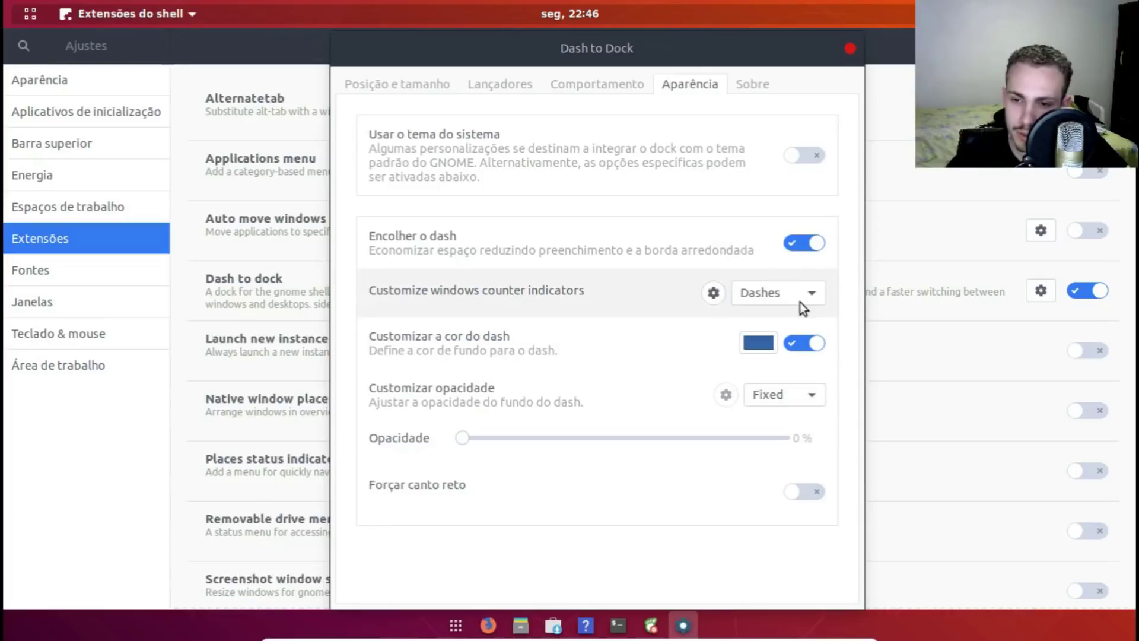
- Close the Dash to Dock settings and the open terminal window to clear the desktop
{"action": "left_click", "coordinate": [849, 48]}
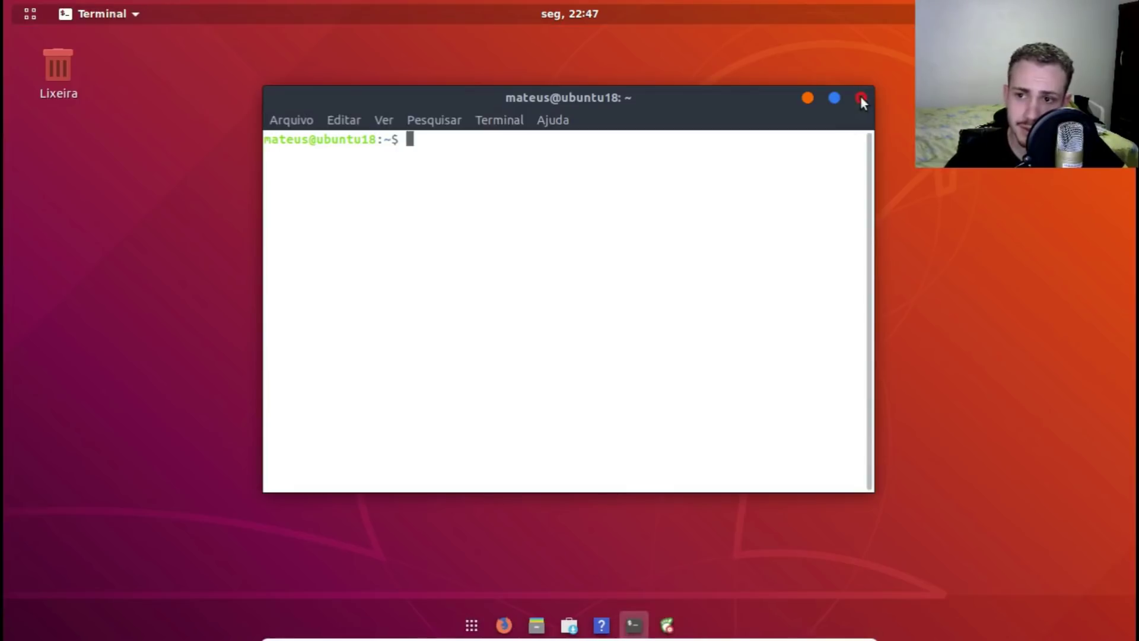
{"action": "left_click", "coordinate": [861, 96]}
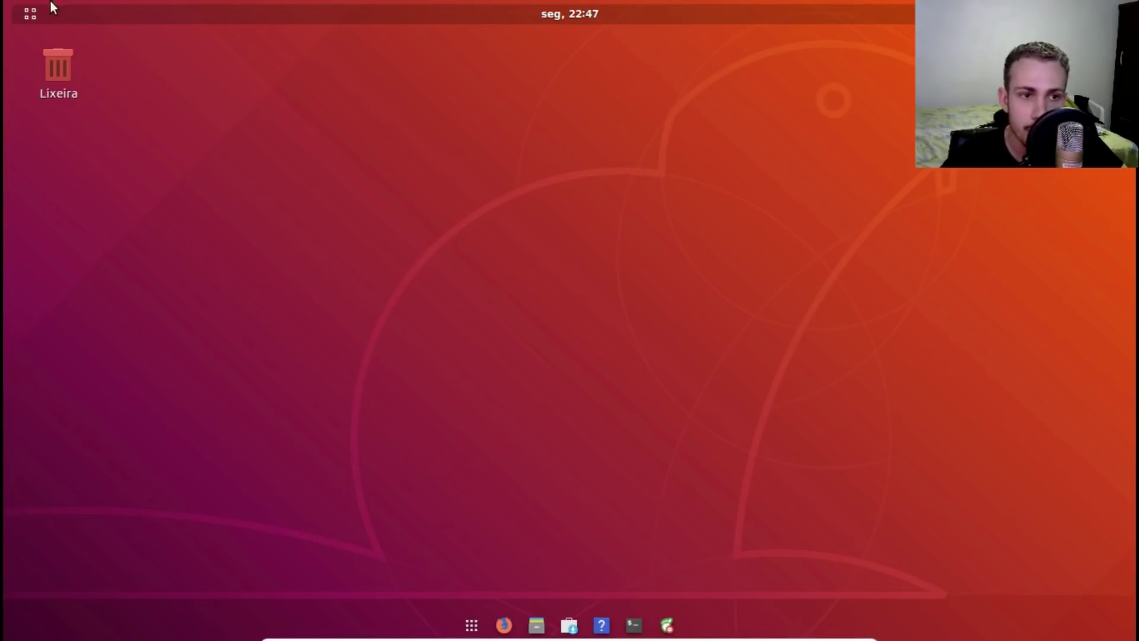
- Open the activities overview and look at the open windows on the workspaces
{"action": "left_click", "coordinate": [25, 14]}
{"action": "left_click", "coordinate": [496, 57]}
{"action": "left_click", "coordinate": [1039, 518]}
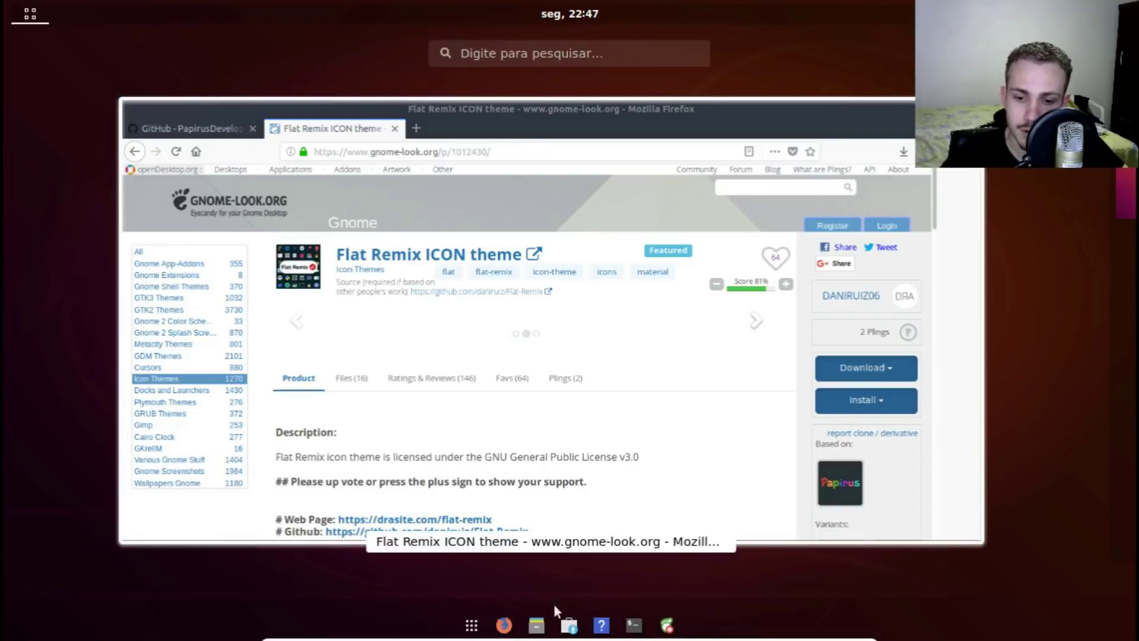
- View the home folder in the file manager, search it for "h", and close the file manager window
{"action": "left_click", "coordinate": [537, 625]}
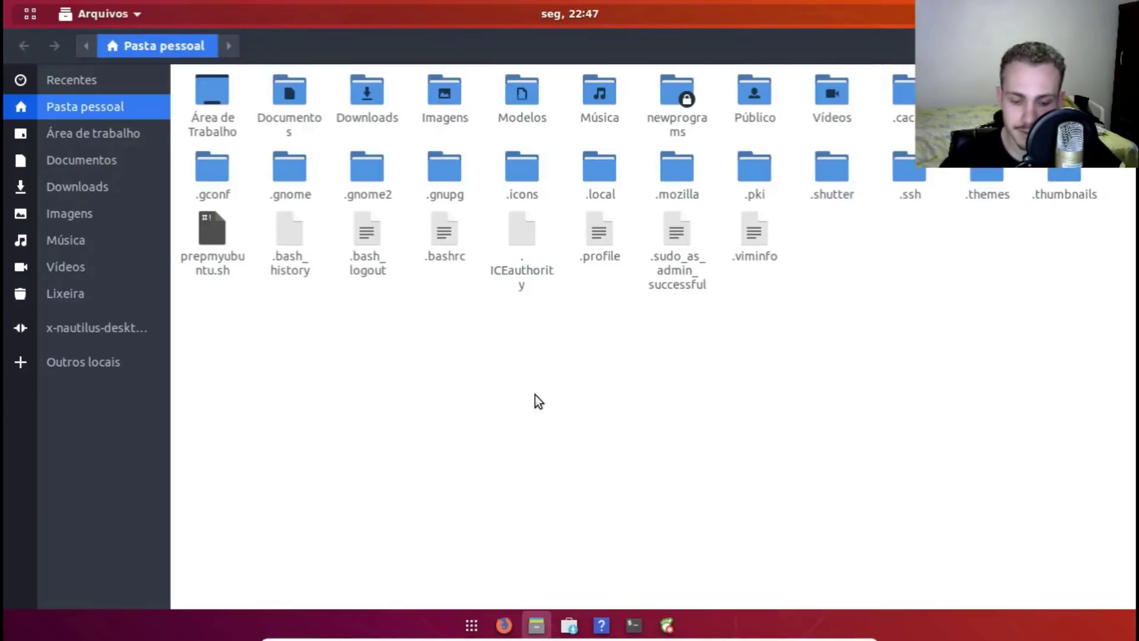
{"action": "type", "text": "h"}
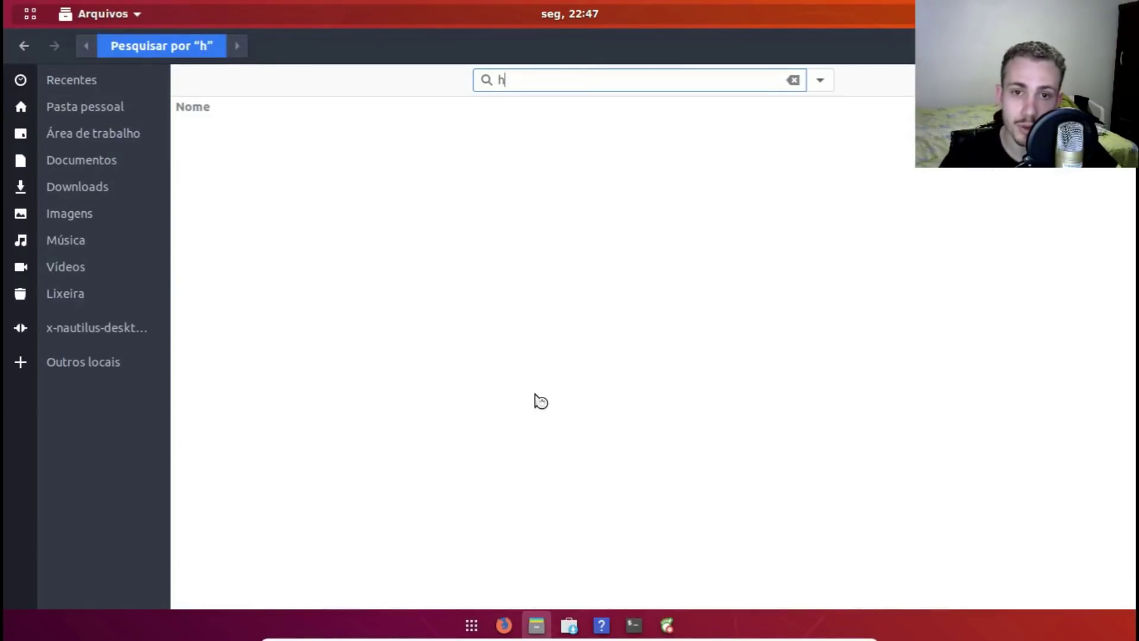
{"action": "left_click", "coordinate": [84, 133]}
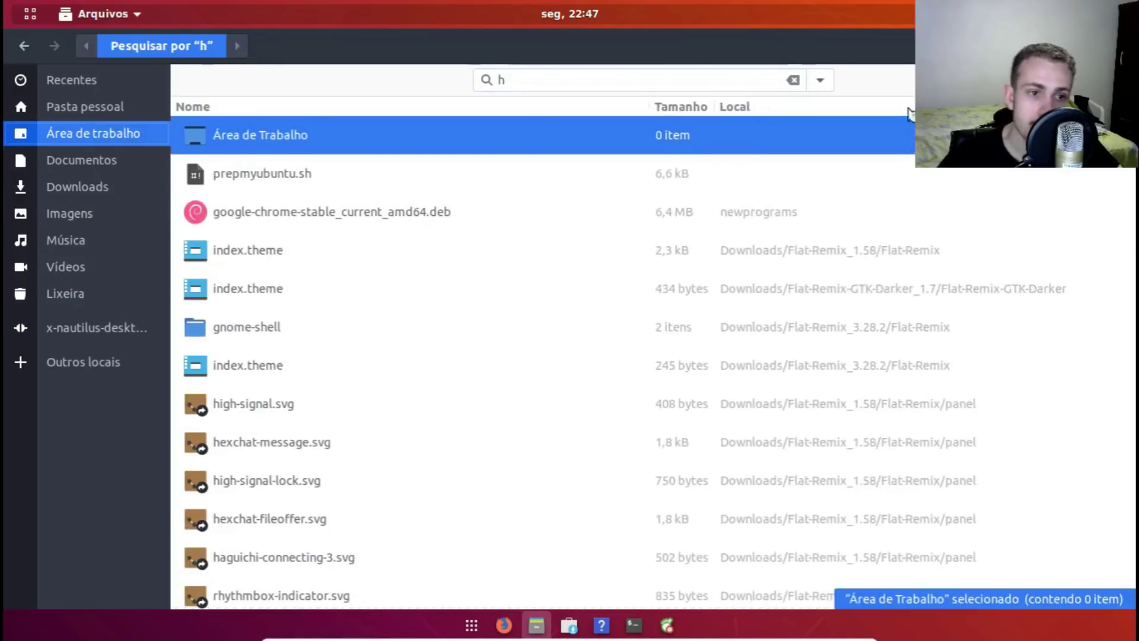
{"action": "key", "text": "ctrl+w"}
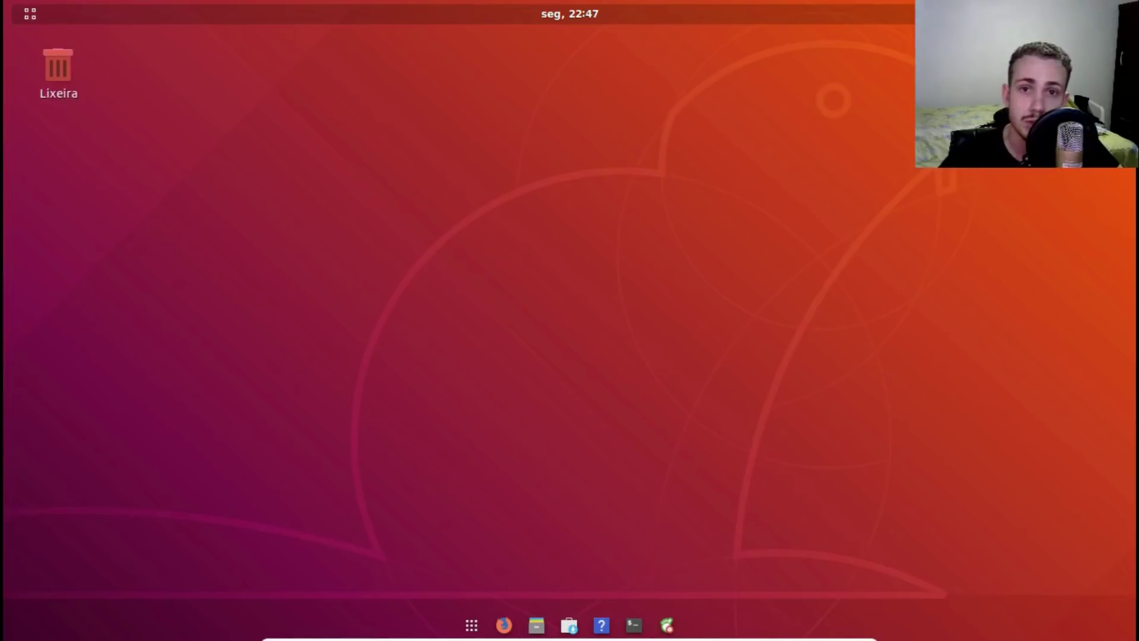